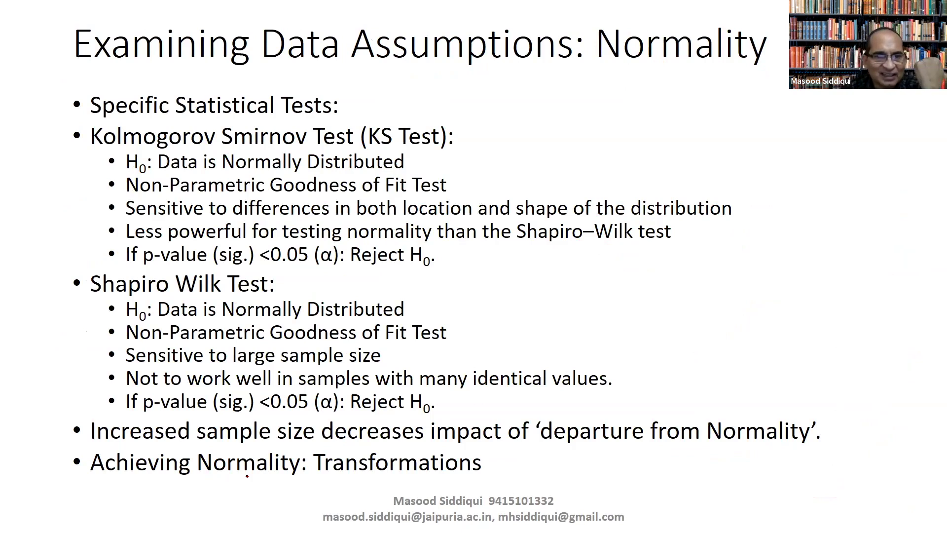
- Switch from the slides to the SPSS output and examine the Descriptives, M-Estimators and Tests of Normality tables for both quarters
key(Left)
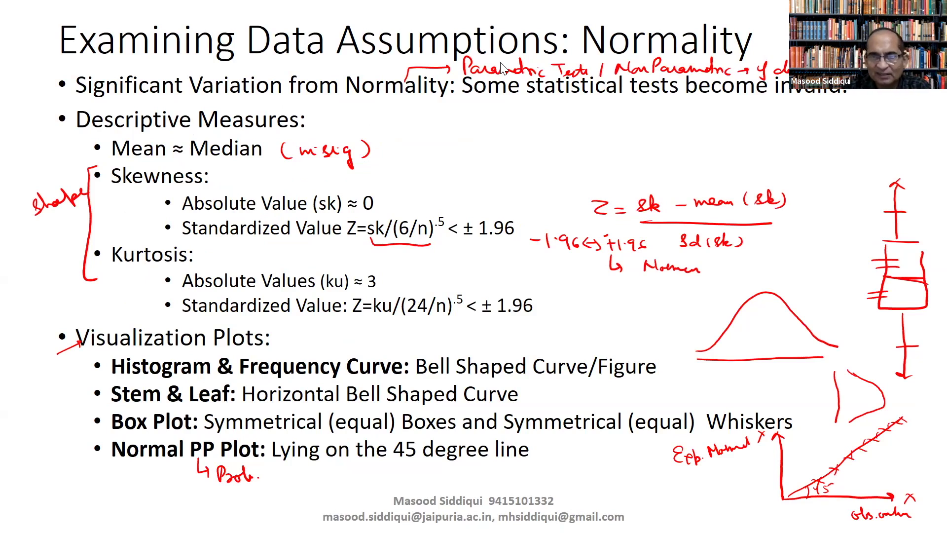
key(alt+Tab)
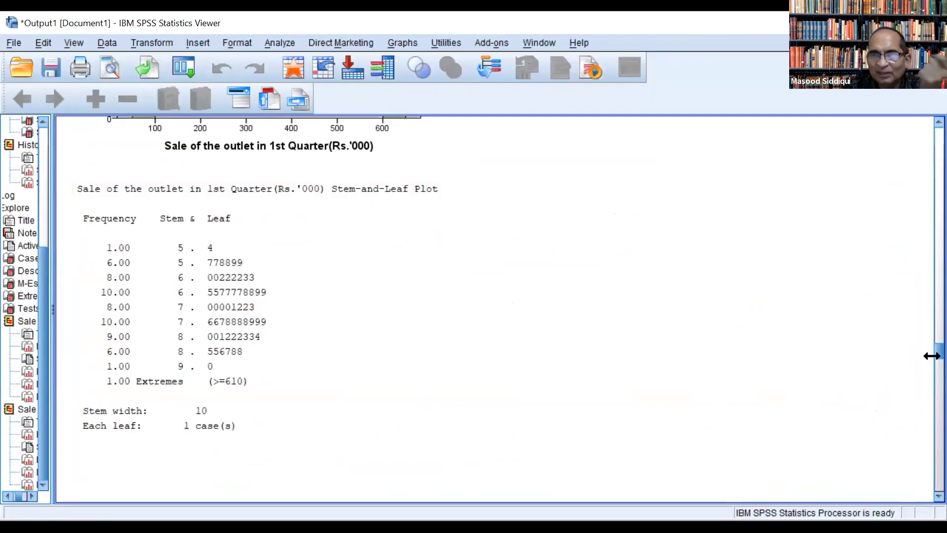
scroll(924, 354, up, 10)
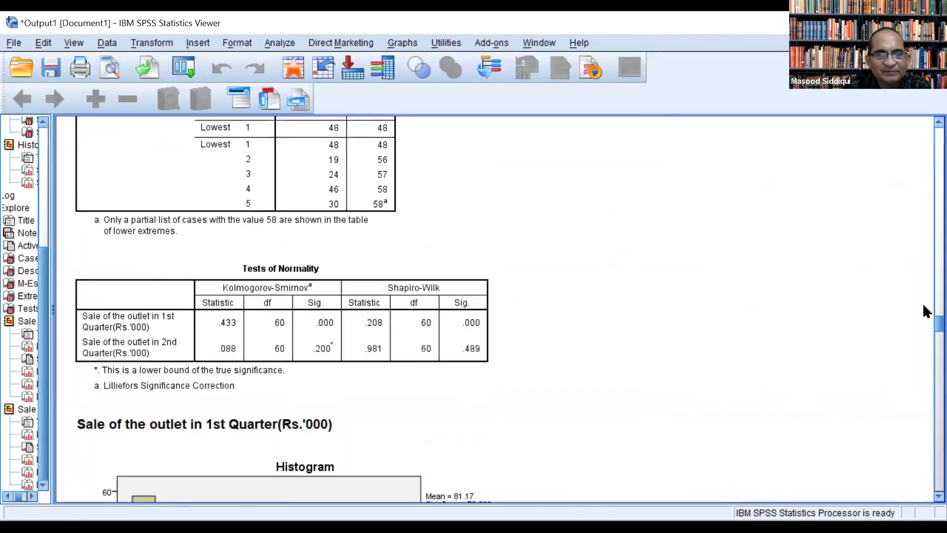
scroll(924, 309, up, 10)
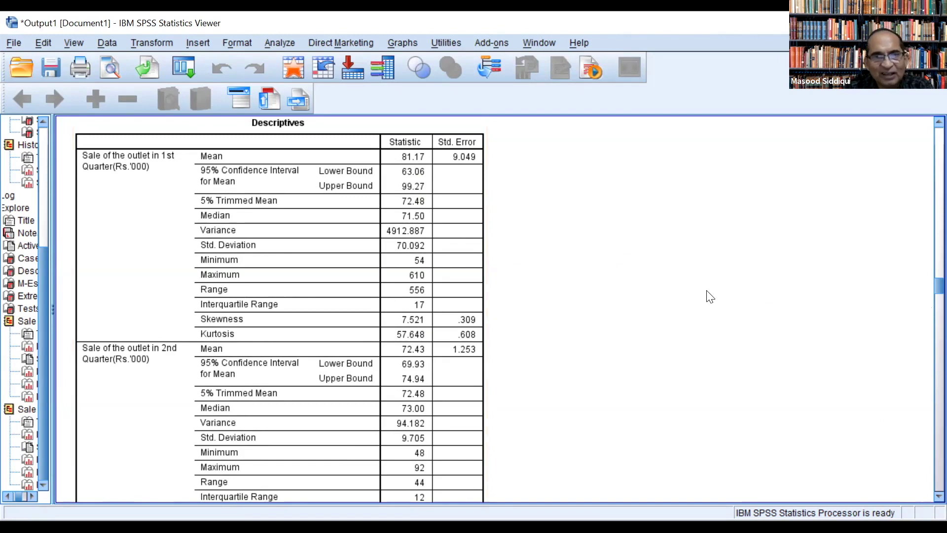
scroll(709, 296, down, 3)
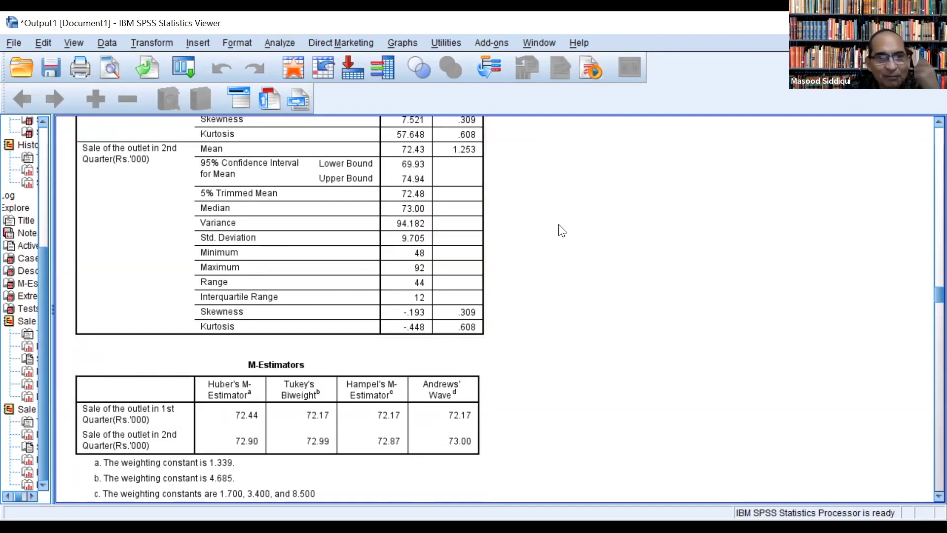
scroll(428, 326, down, 3)
click(428, 329)
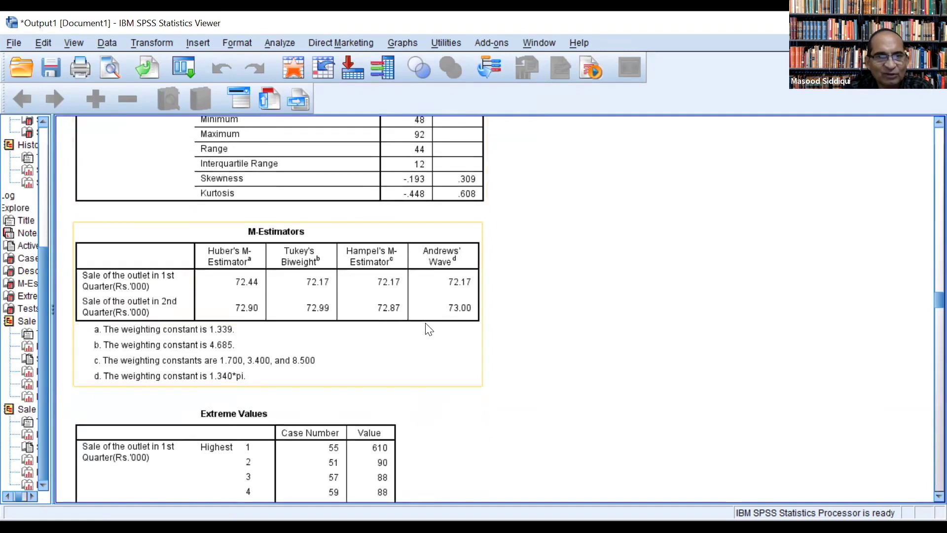
scroll(428, 330, down, 12)
click(428, 329)
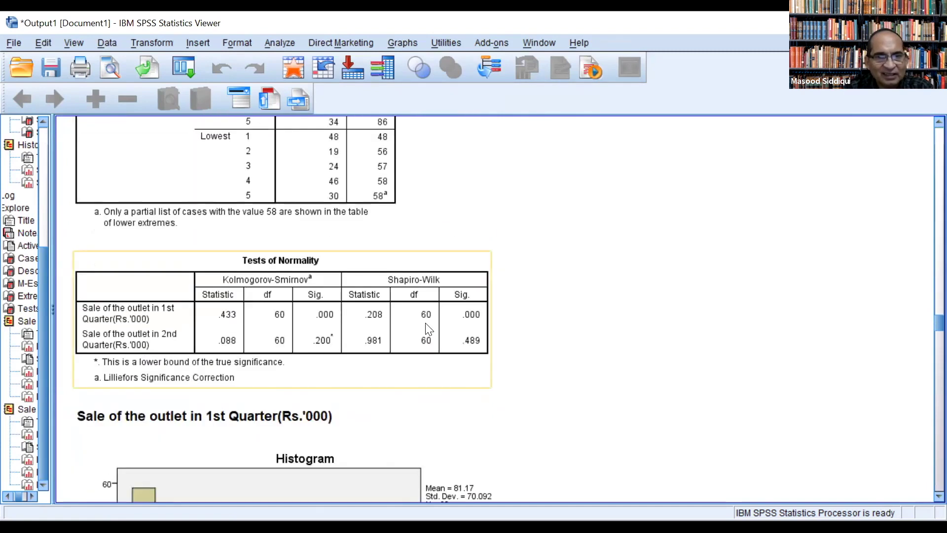
- Examine the stem-and-leaf plot and the normal Q-Q plot of the 1st Quarter sales
scroll(428, 329, down, 15)
click(428, 329)
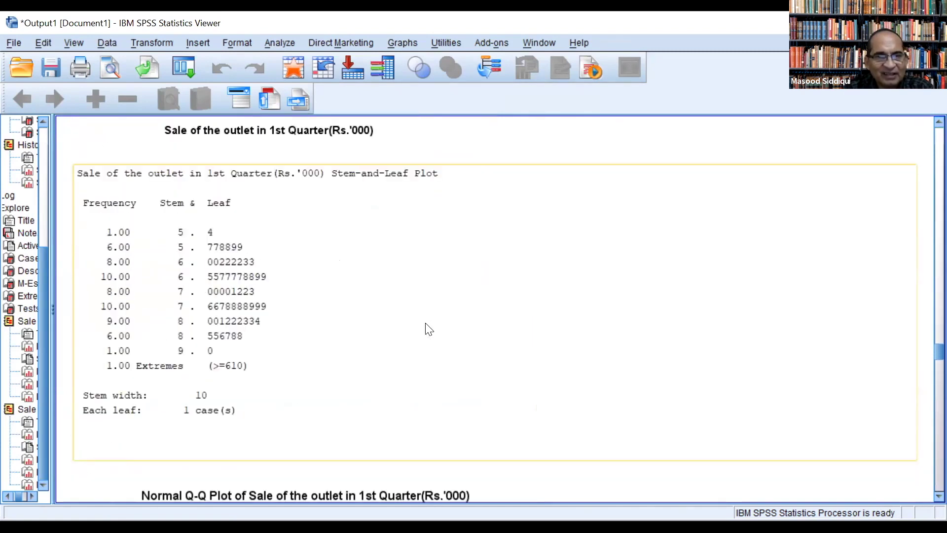
scroll(428, 330, down, 6)
click(427, 327)
scroll(428, 327, down, 9)
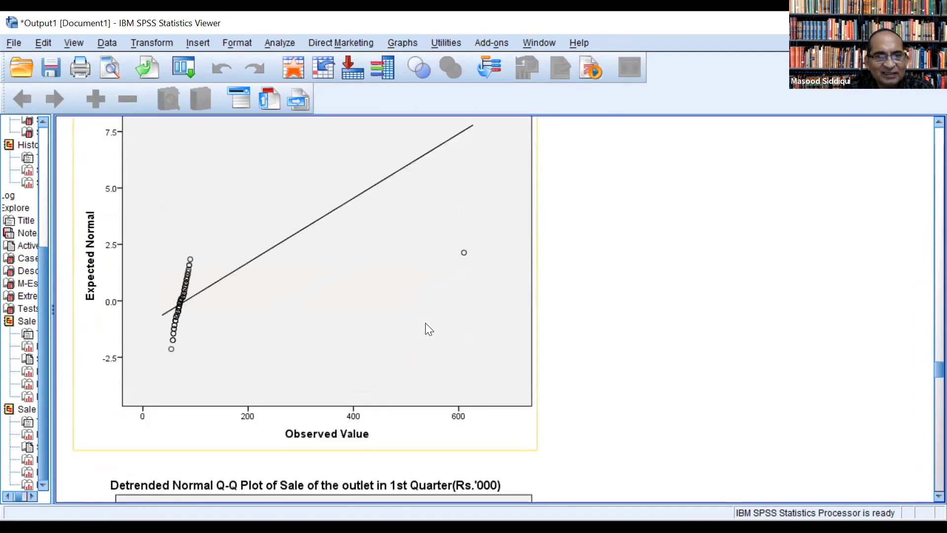
mouse_move(924, 372)
mouse_down()
mouse_move(924, 297)
mouse_move(923, 354)
mouse_up()
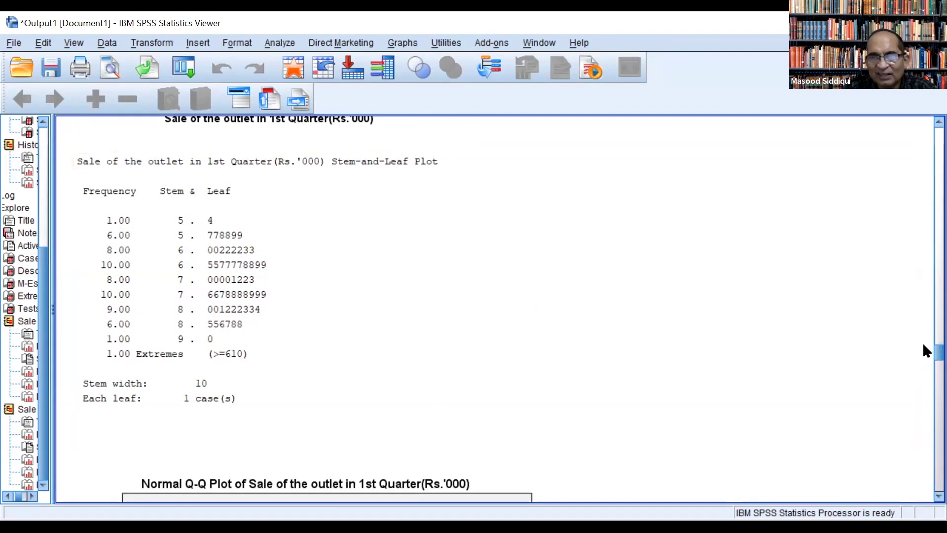
scroll(924, 351, down, 5)
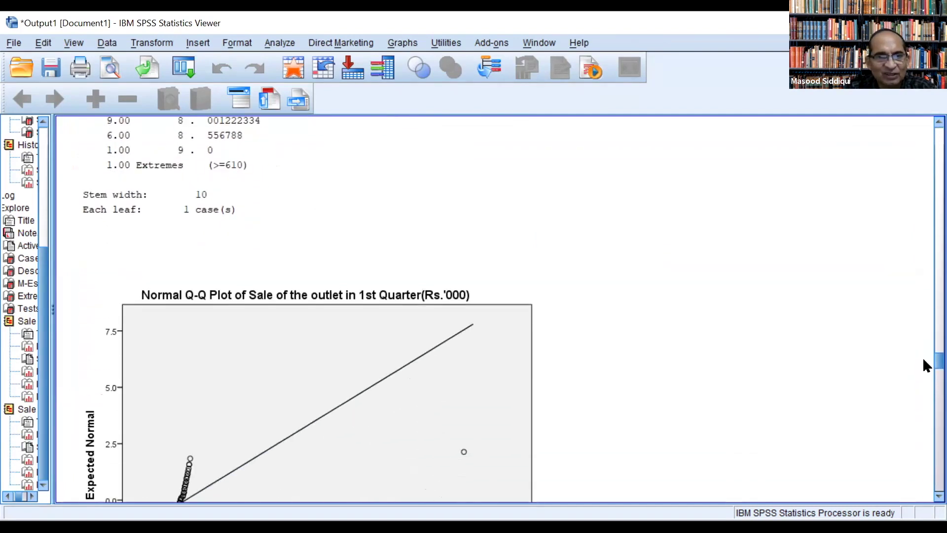
scroll(924, 365, down, 4)
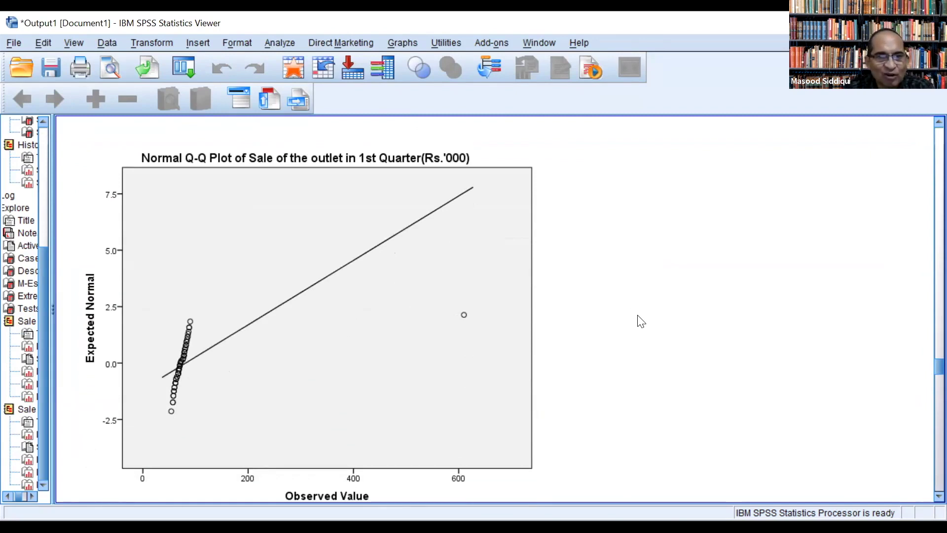
scroll(326, 419, down, 1)
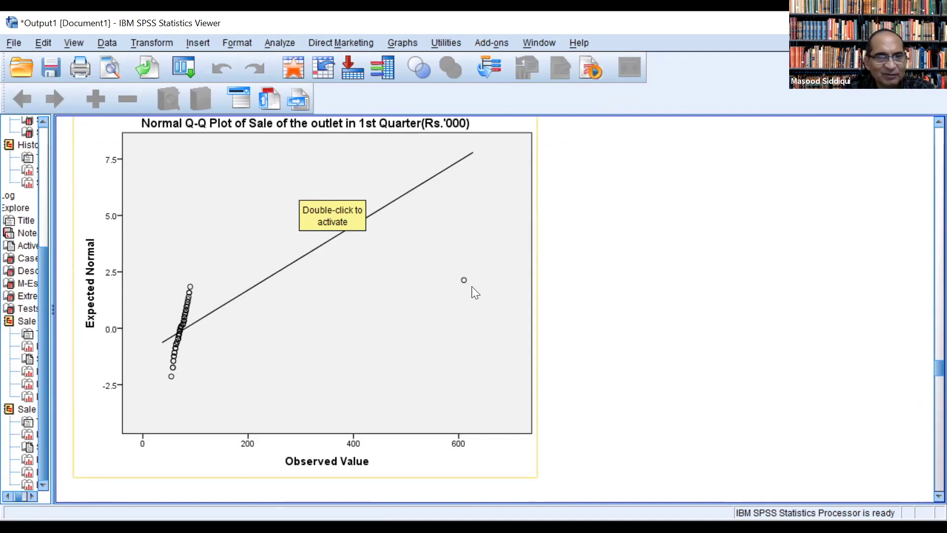
scroll(473, 292, down, 5)
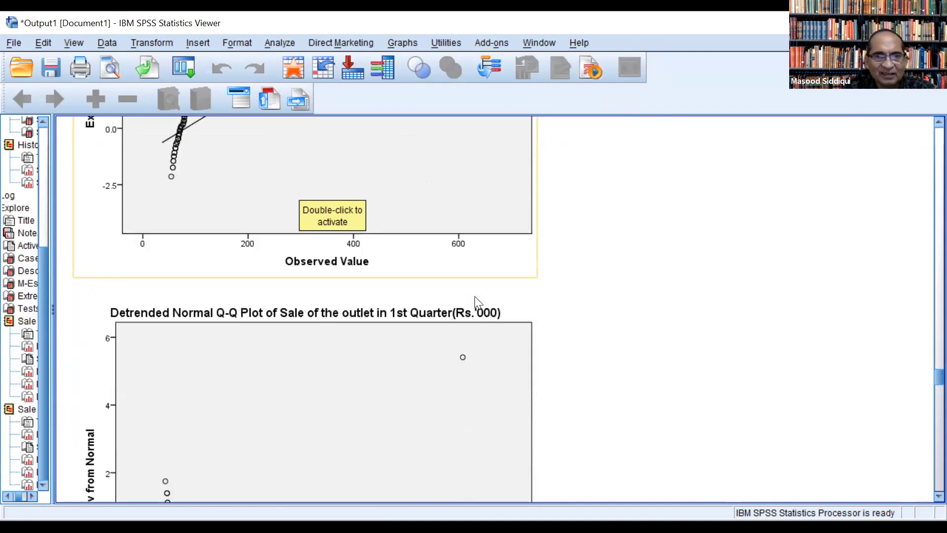
- Examine the normal Q-Q plot of the 2nd Quarter sales and the detrended Q-Q plot of the 1st Quarter sales
scroll(476, 297, down, 15)
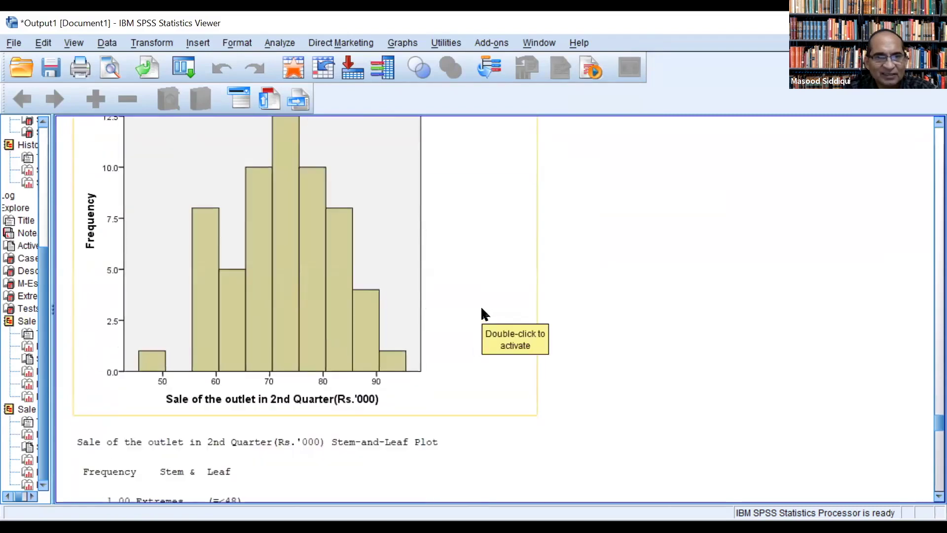
scroll(482, 312, down, 12)
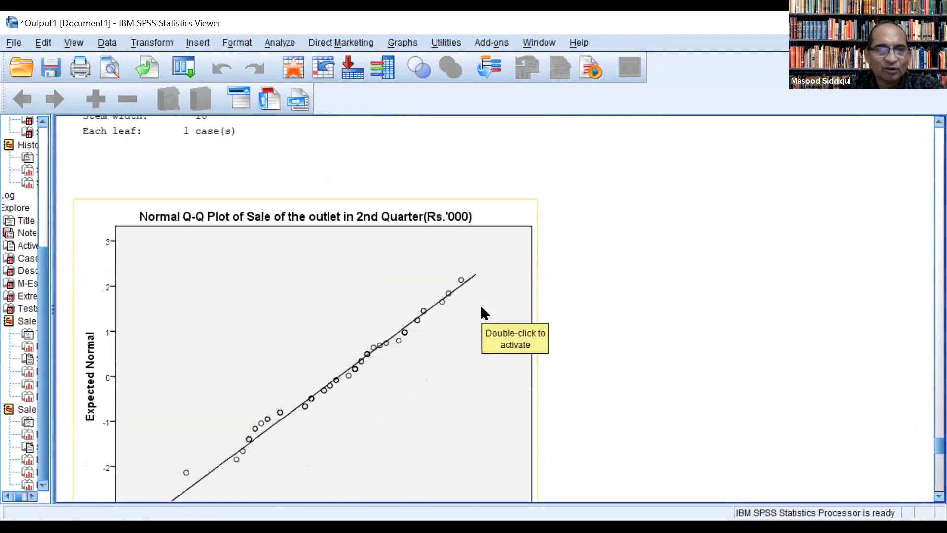
scroll(296, 247, down, 2)
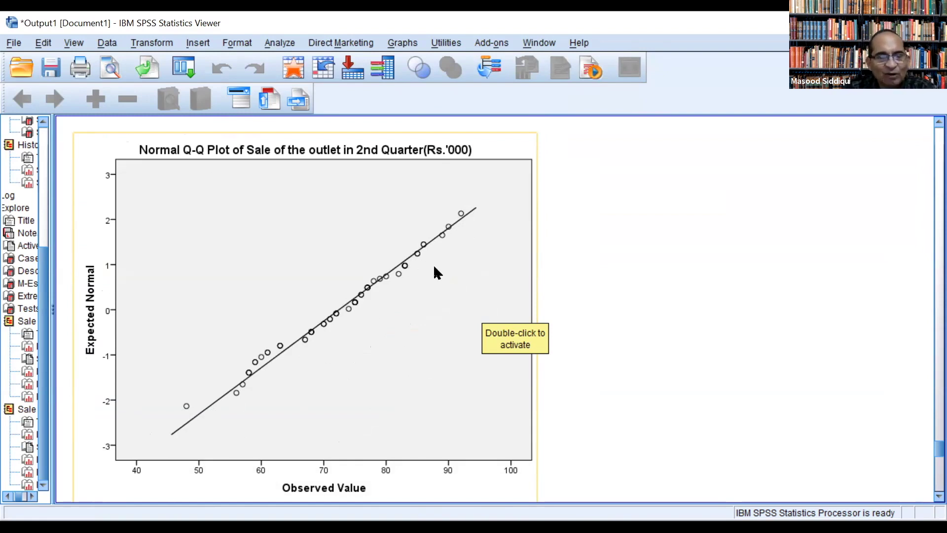
scroll(562, 266, up, 15)
scroll(566, 268, up, 15)
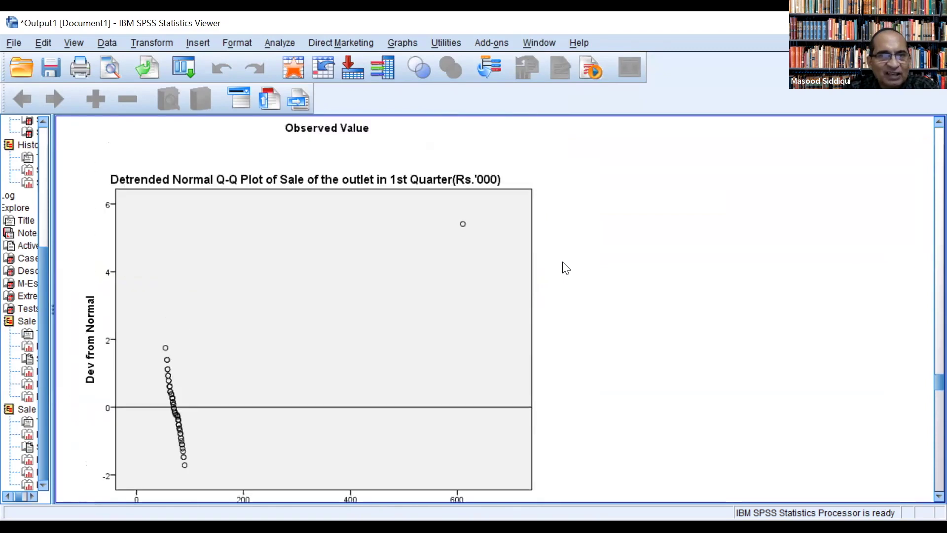
click(141, 202)
scroll(156, 192, down, 3)
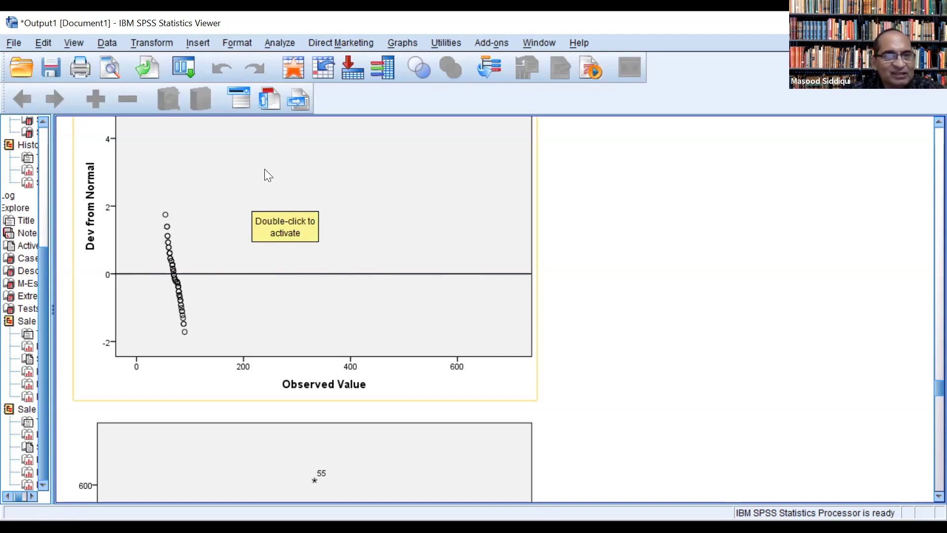
scroll(283, 258, up, 3)
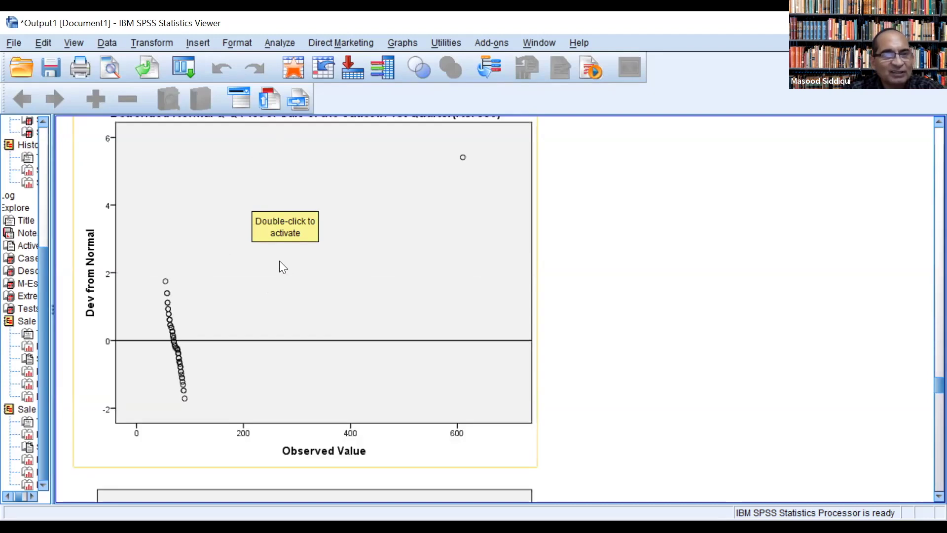
- Review the histogram, detrended Q-Q plot and box plot of the 2nd Quarter sales
scroll(279, 261, down, 20)
scroll(464, 306, down, 20)
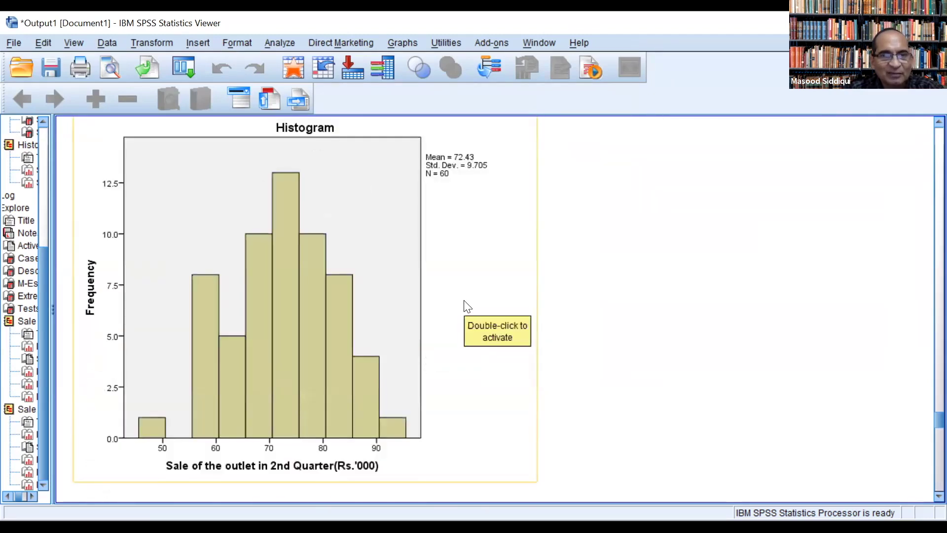
scroll(464, 310, down, 15)
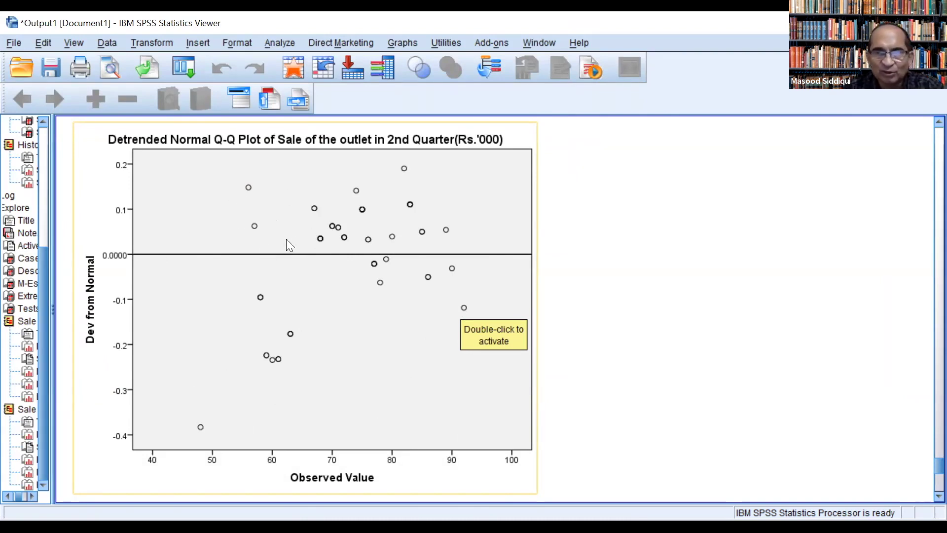
scroll(313, 268, down, 1)
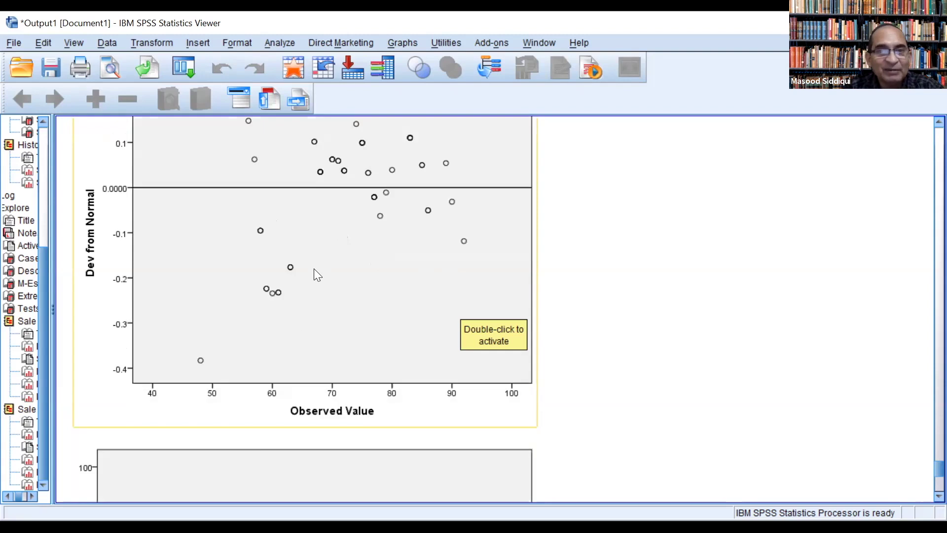
scroll(314, 268, down, 2)
scroll(316, 275, up, 1)
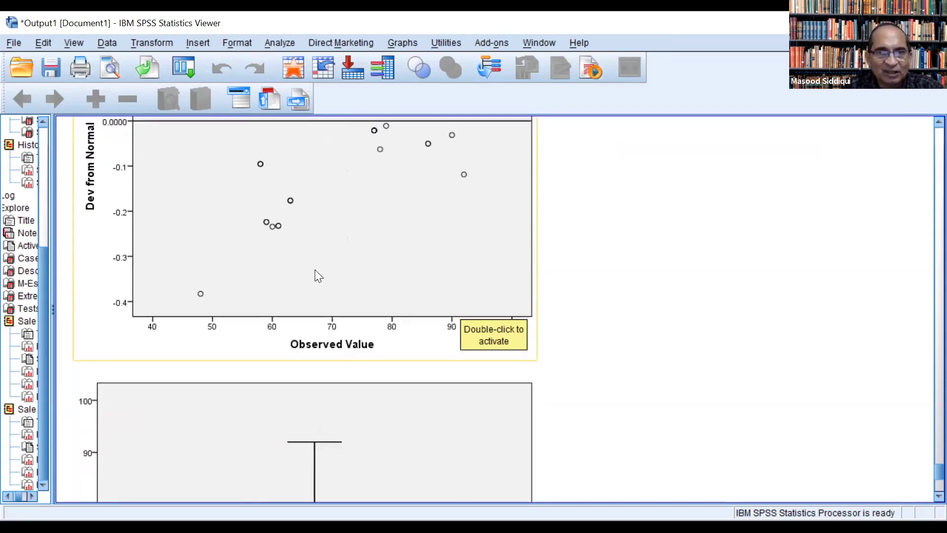
scroll(313, 276, down, 2)
scroll(412, 265, down, 2)
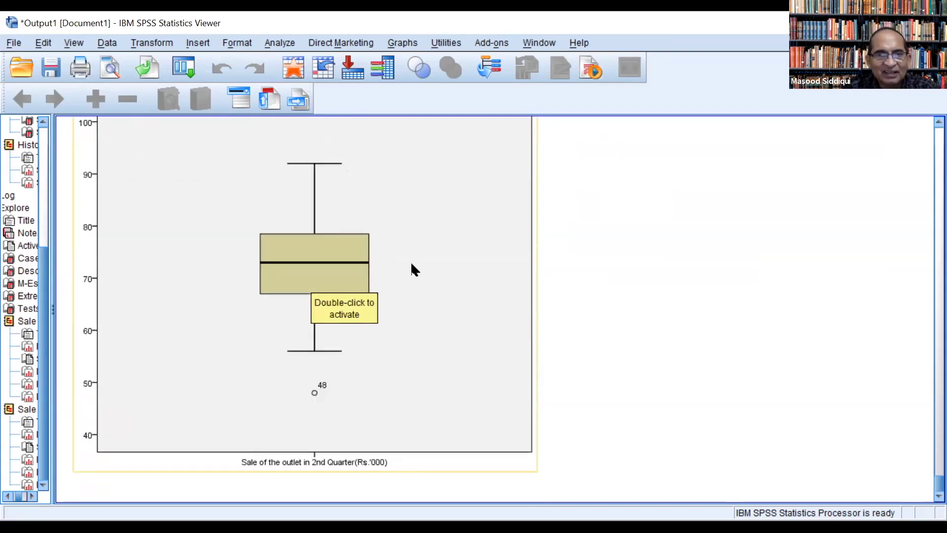
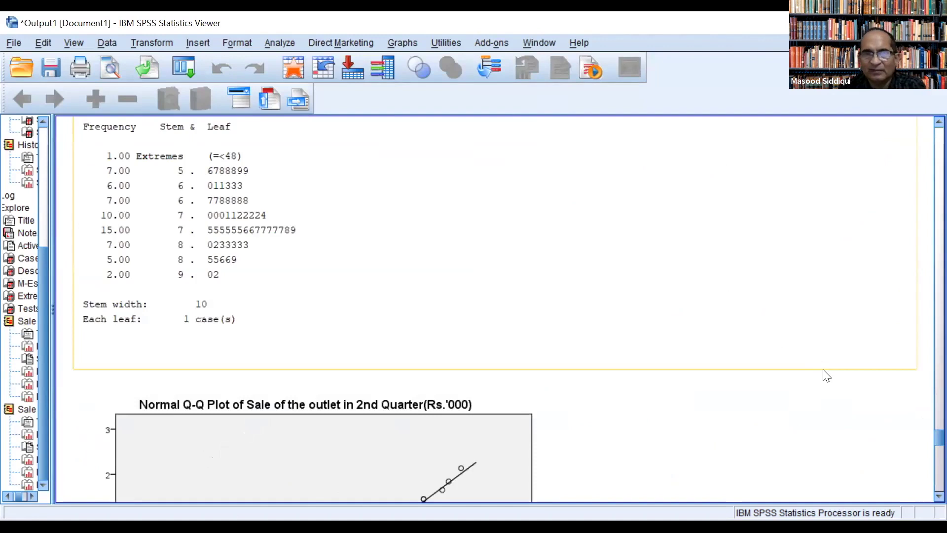
- Return to the 1st Quarter sales stem-and-leaf plot and histogram in the output
scroll(691, 359, up, 15)
scroll(696, 360, up, 15)
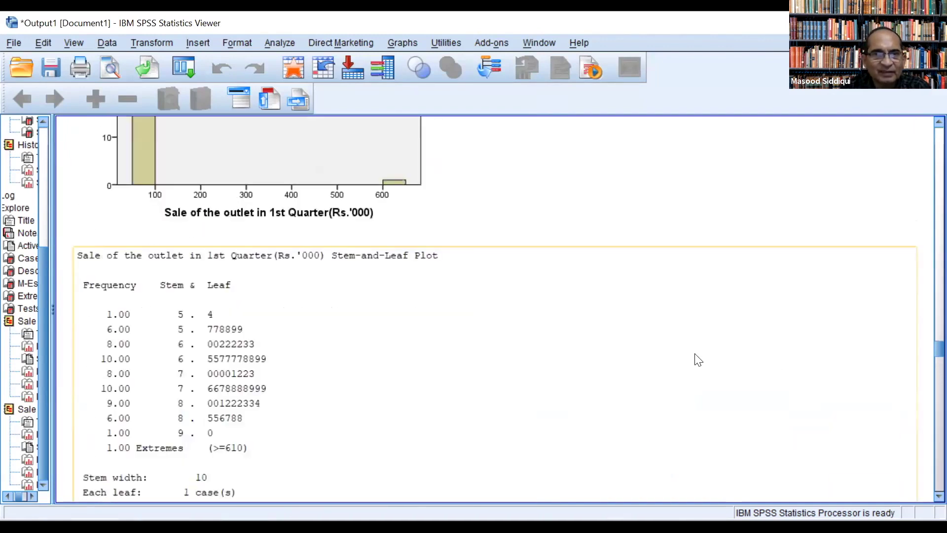
scroll(698, 360, up, 3)
scroll(924, 345, up, 19)
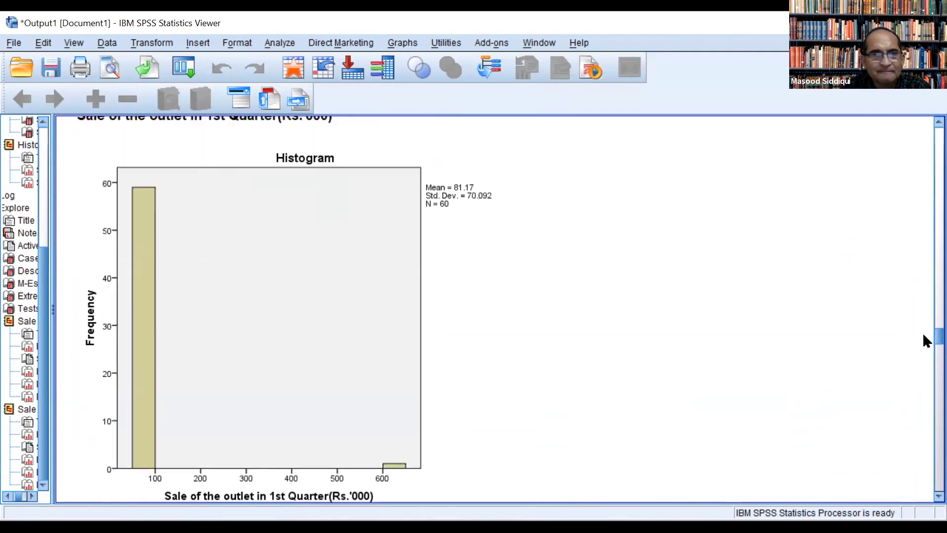
click(426, 220)
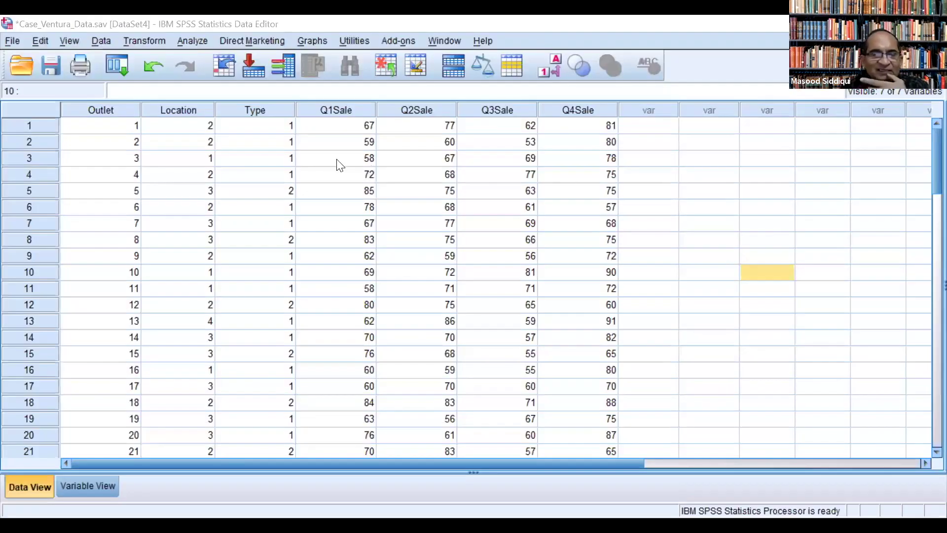
- Locate the Q1Sale outlier at outlet 55 in the data and inspect its row and value
scroll(320, 237, down, 7)
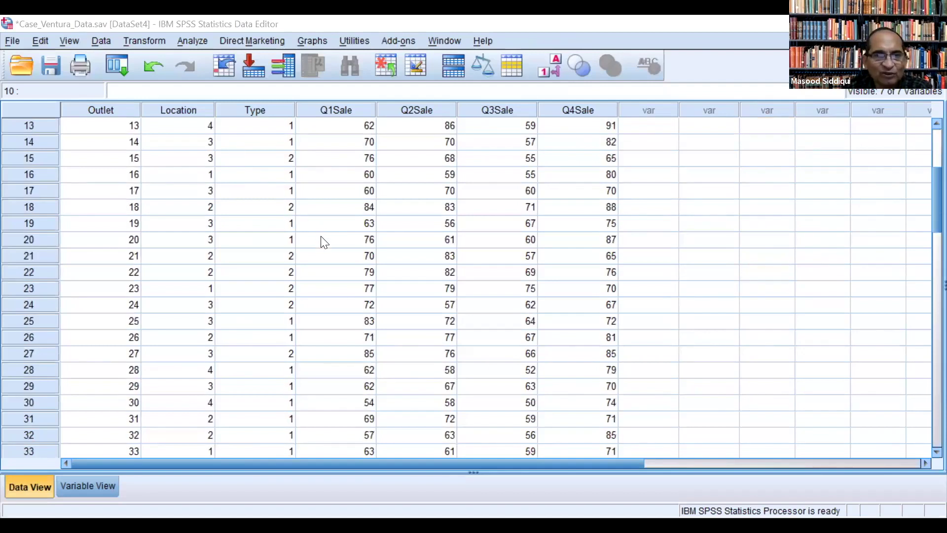
scroll(321, 247, down, 3)
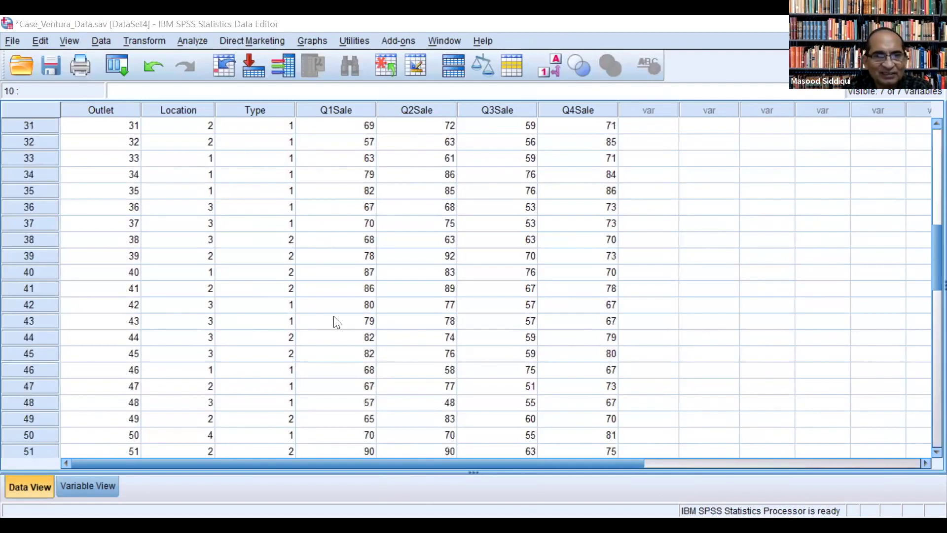
scroll(341, 375, down, 2)
click(367, 417)
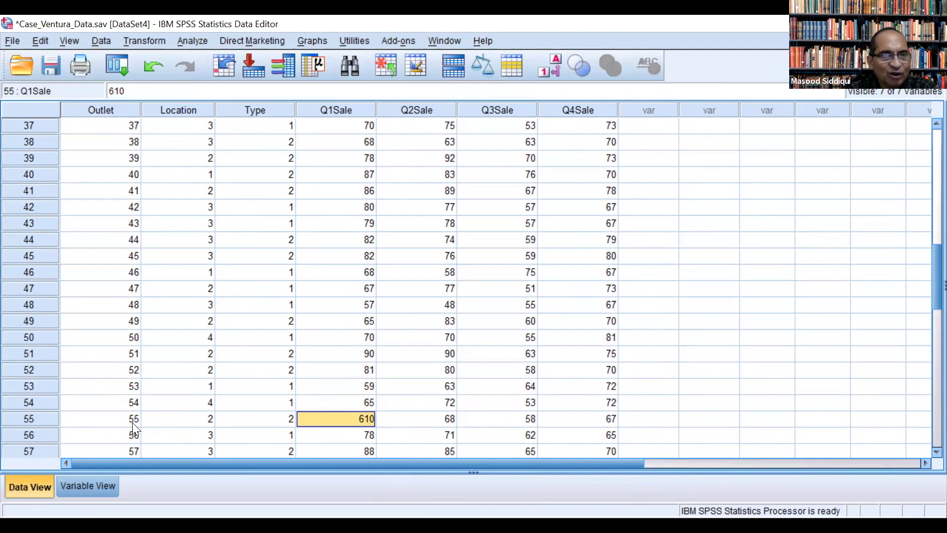
click(29, 419)
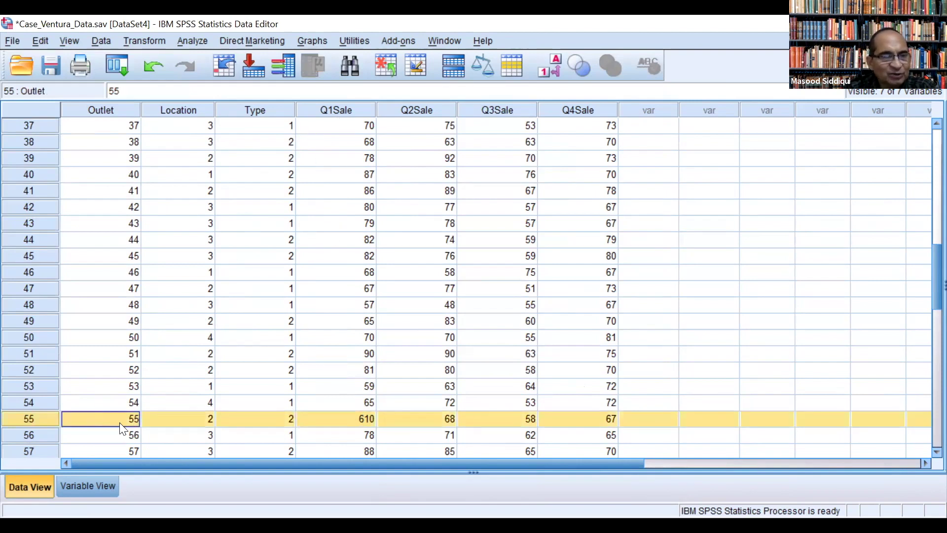
click(369, 424)
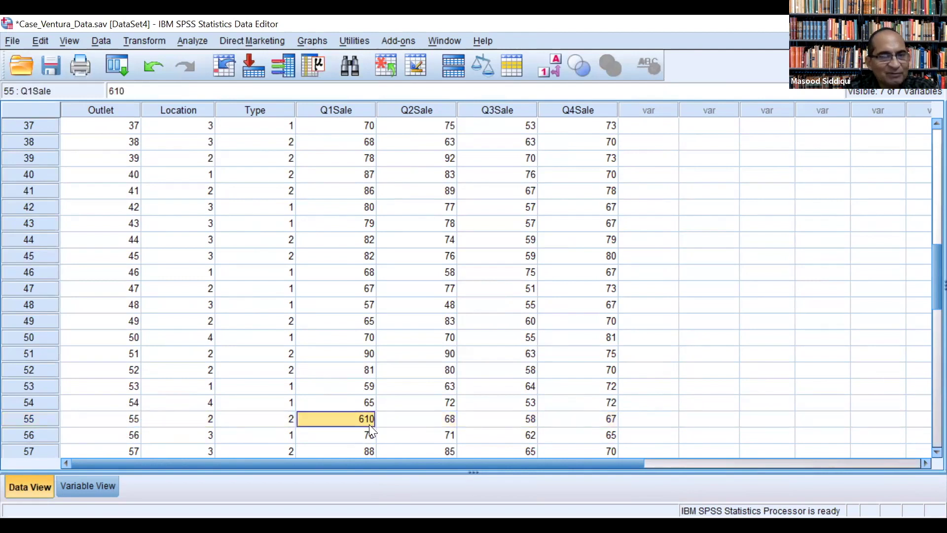
click(137, 87)
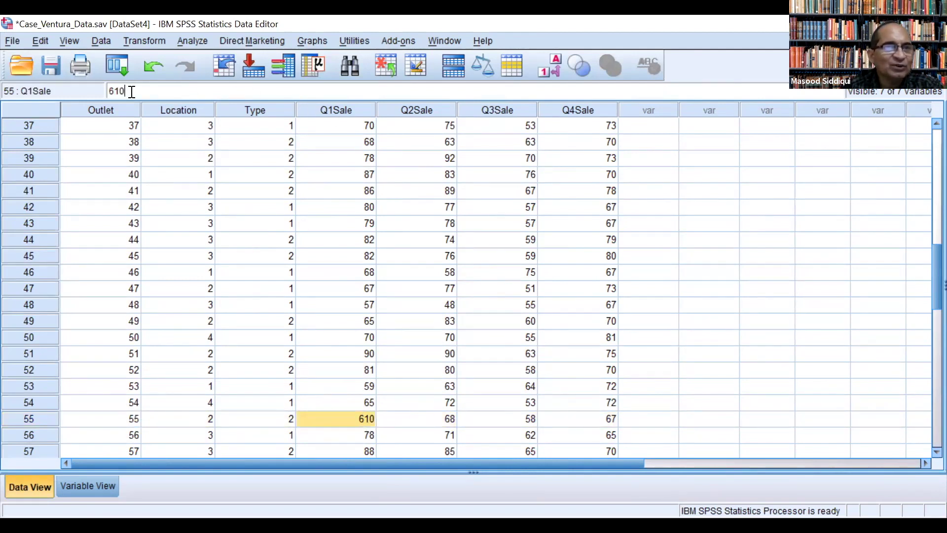
key(Return)
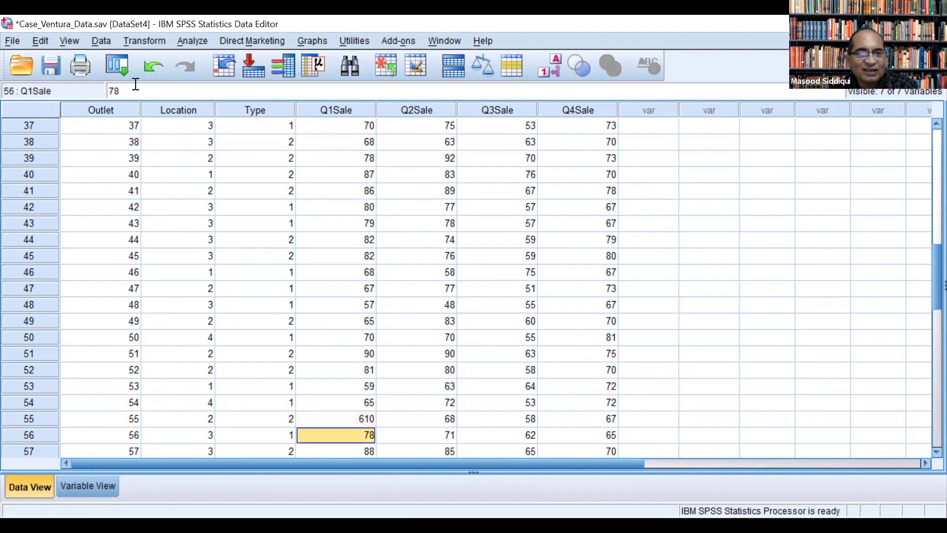
- Set the Q1Sale value of outlet 55 to 61 and save the data file
click(356, 417)
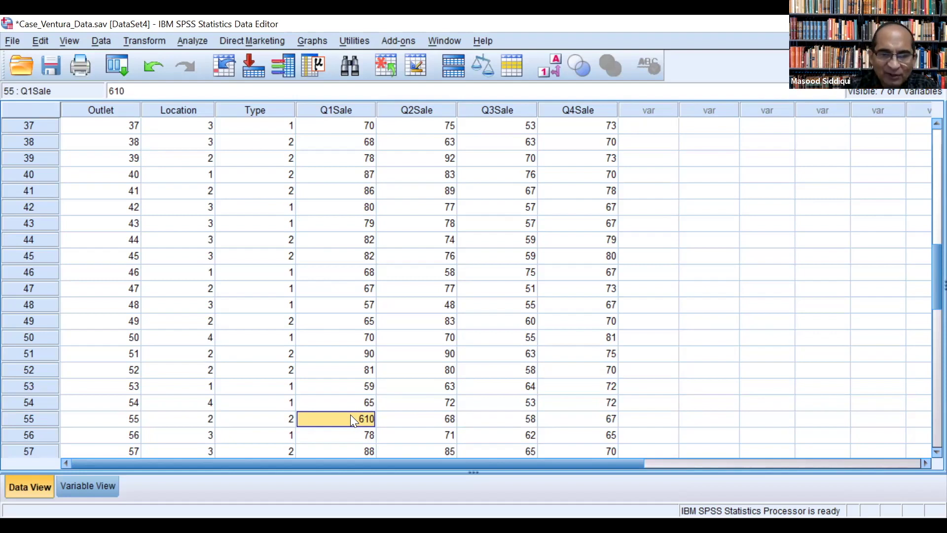
text(61)
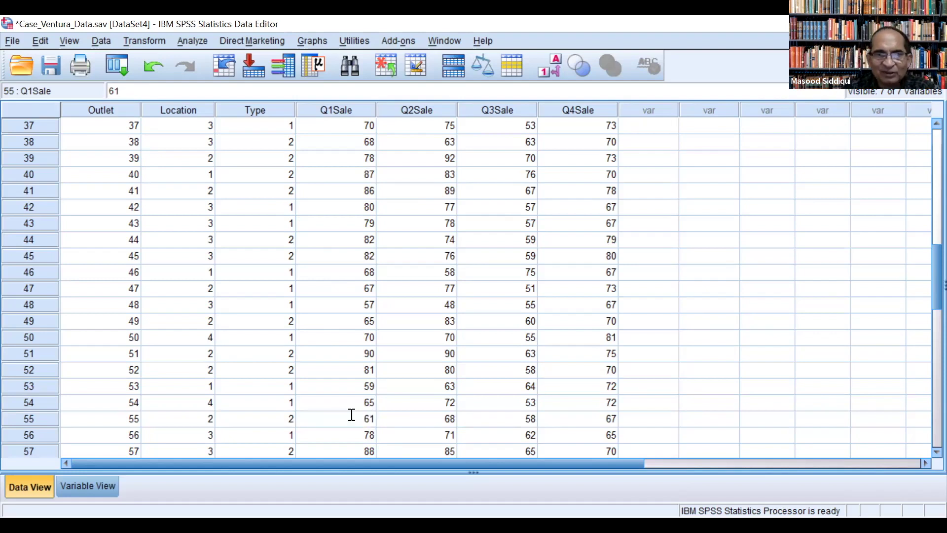
click(757, 353)
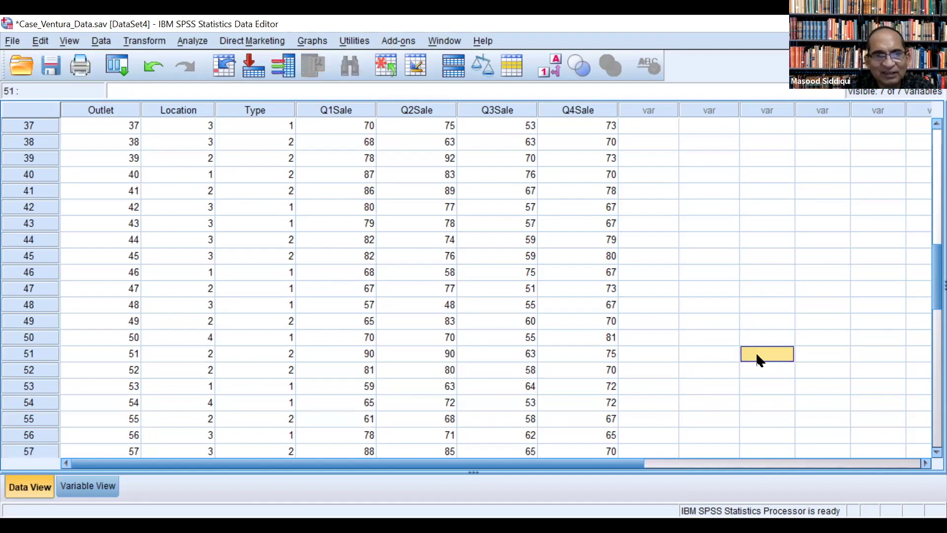
click(369, 418)
click(53, 63)
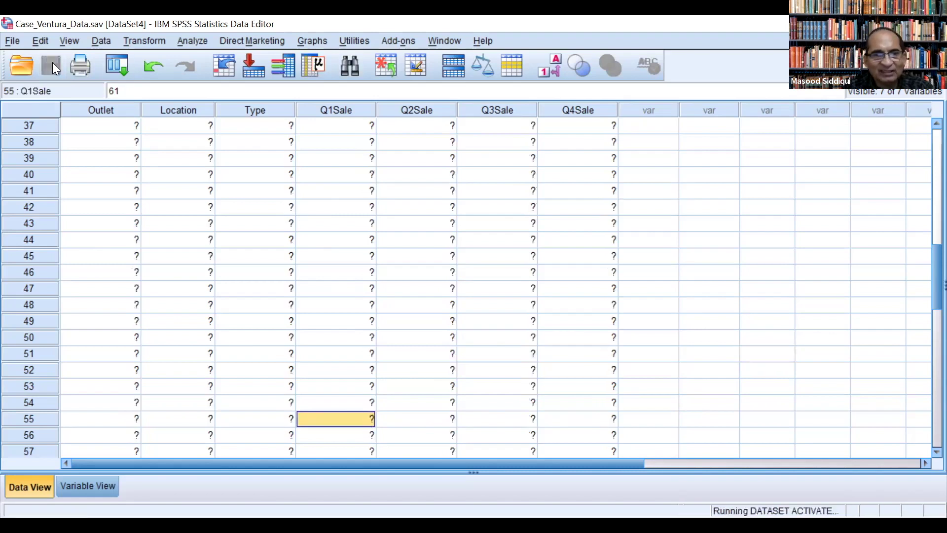